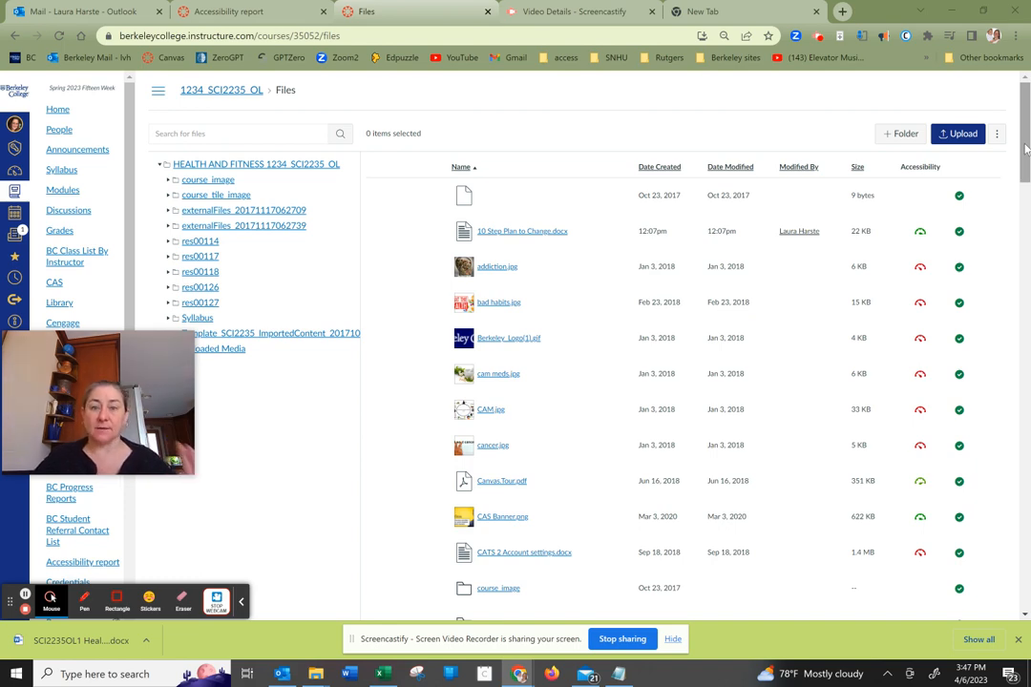
- Look through the whole course file list and its accessibility indicators
drag(1026, 148, 1025, 520)
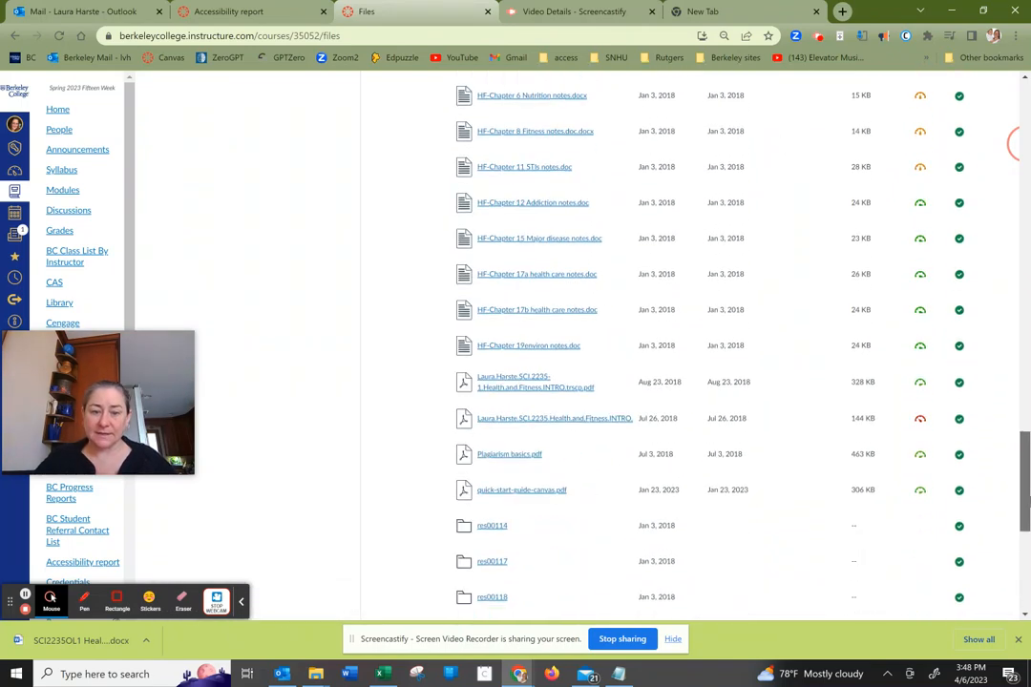
scroll(599, 345, down, 3)
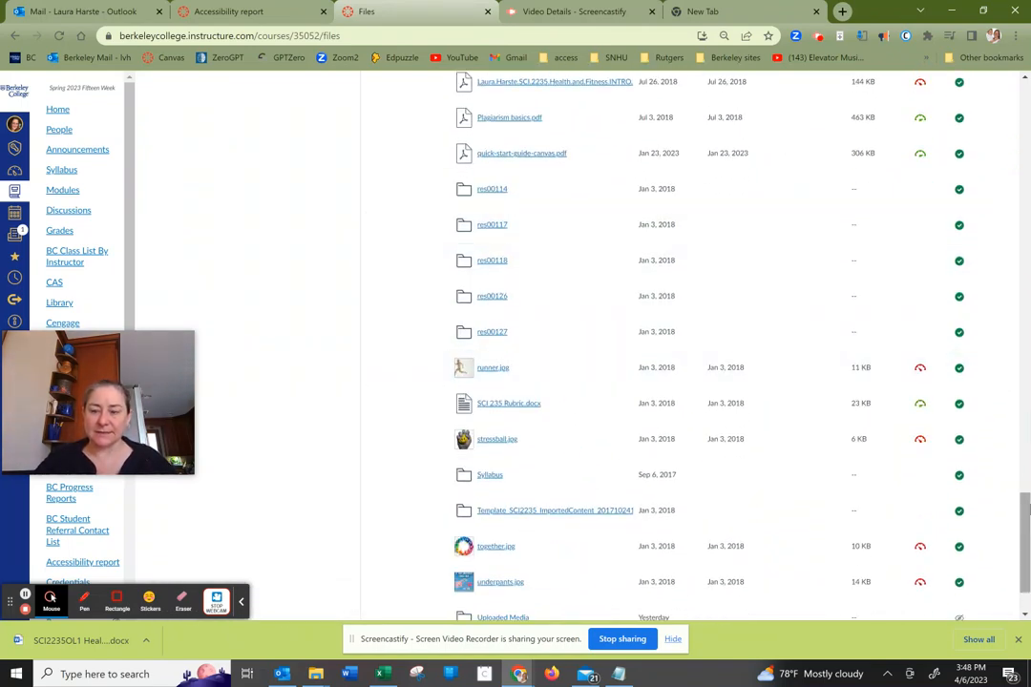
drag(1029, 519, 973, 7)
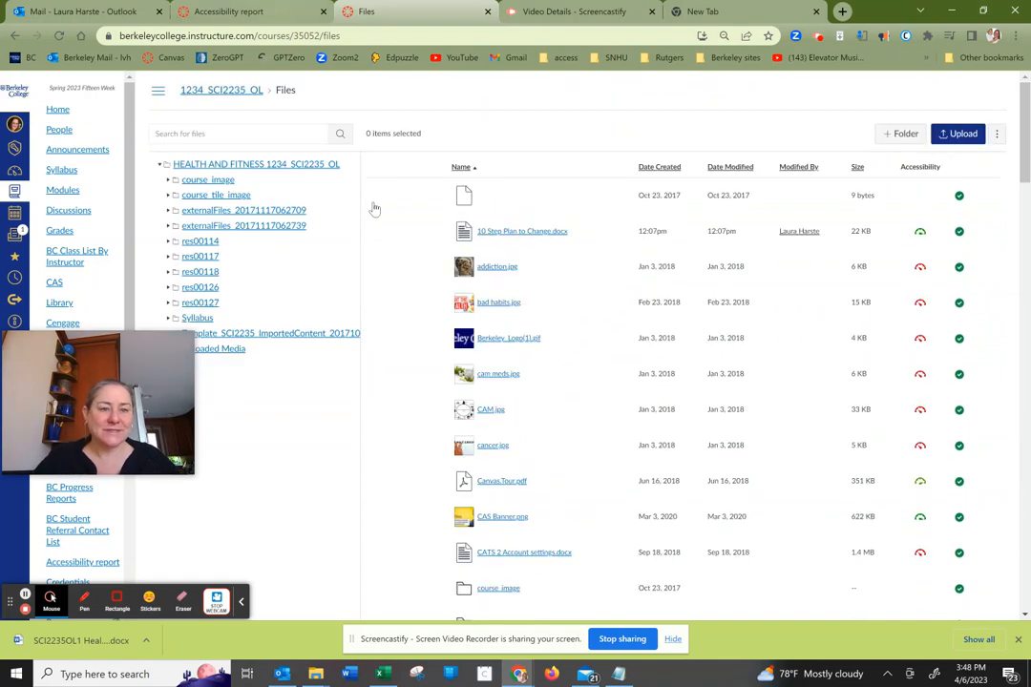
- Switch to the accessibility report and review the course score, content breakdown and remaining issues
click(237, 13)
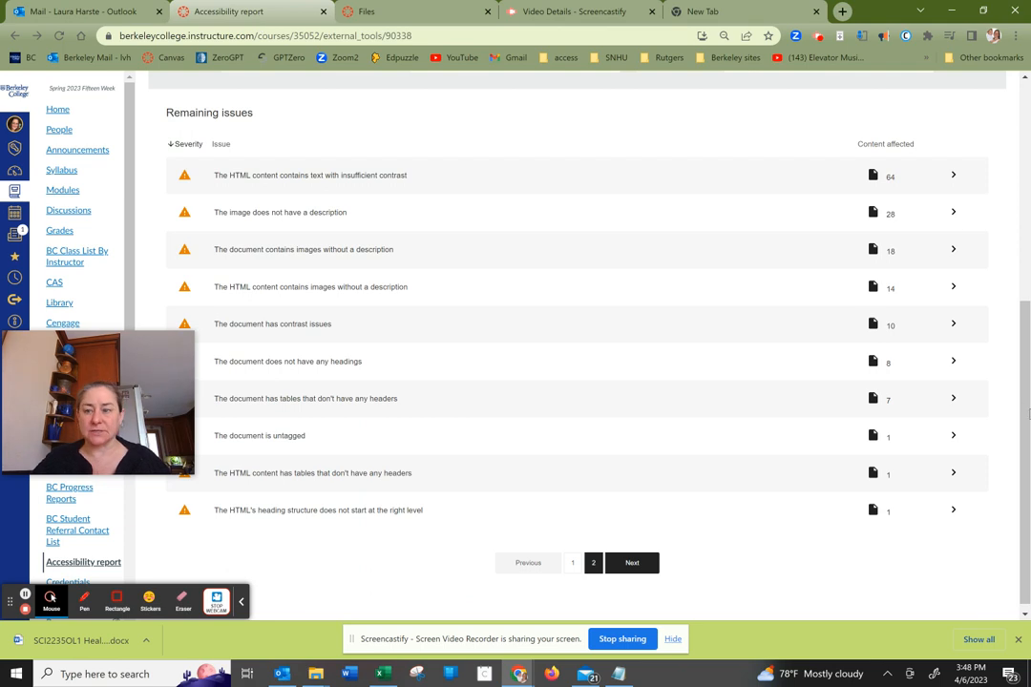
drag(1024, 444, 1030, 188)
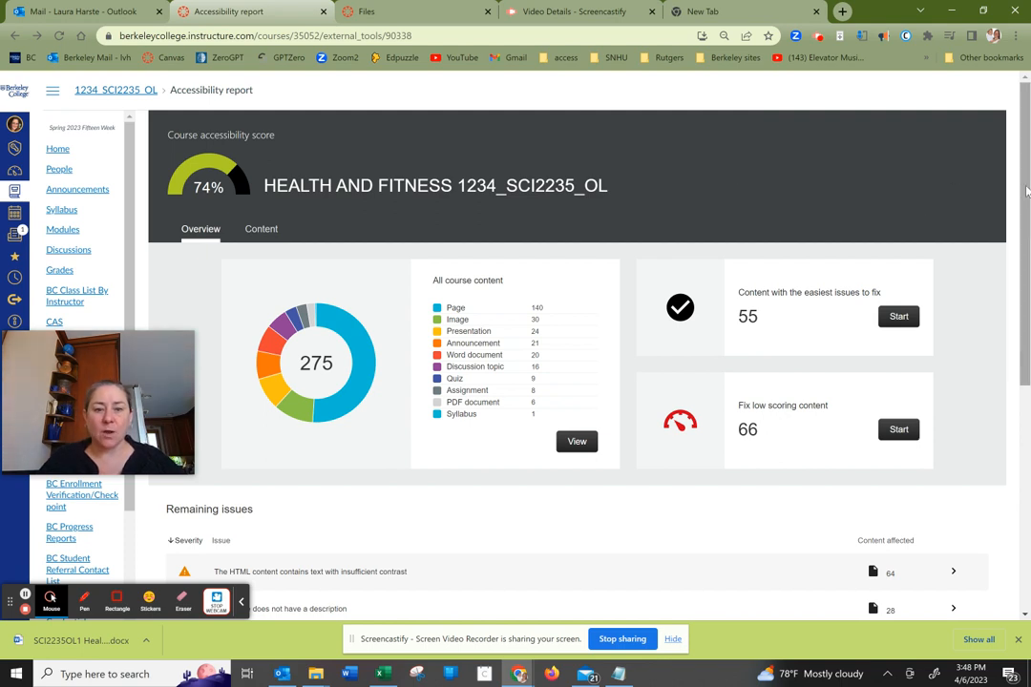
drag(1026, 187, 1028, 224)
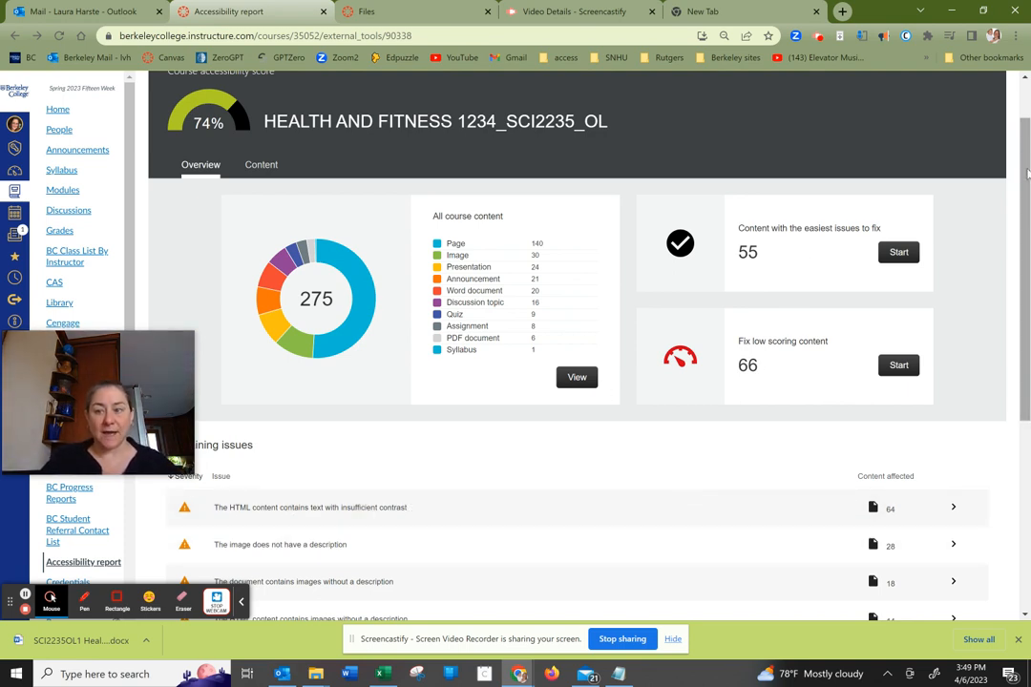
drag(1027, 172, 1028, 225)
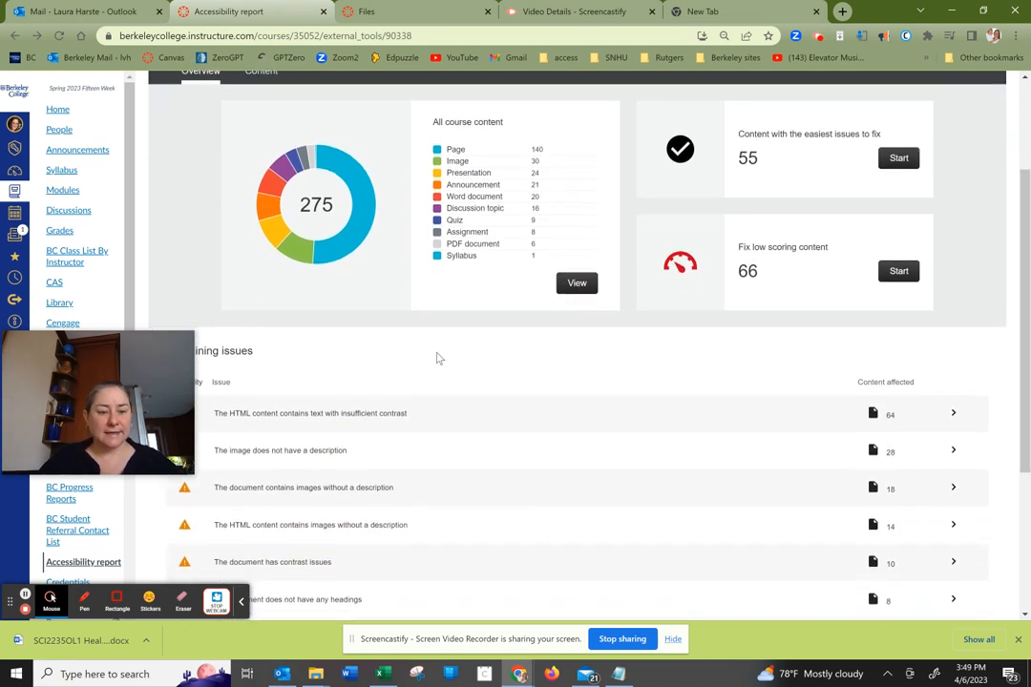
- Open the issue "The image does not have a description" and view the second page of affected images
click(403, 450)
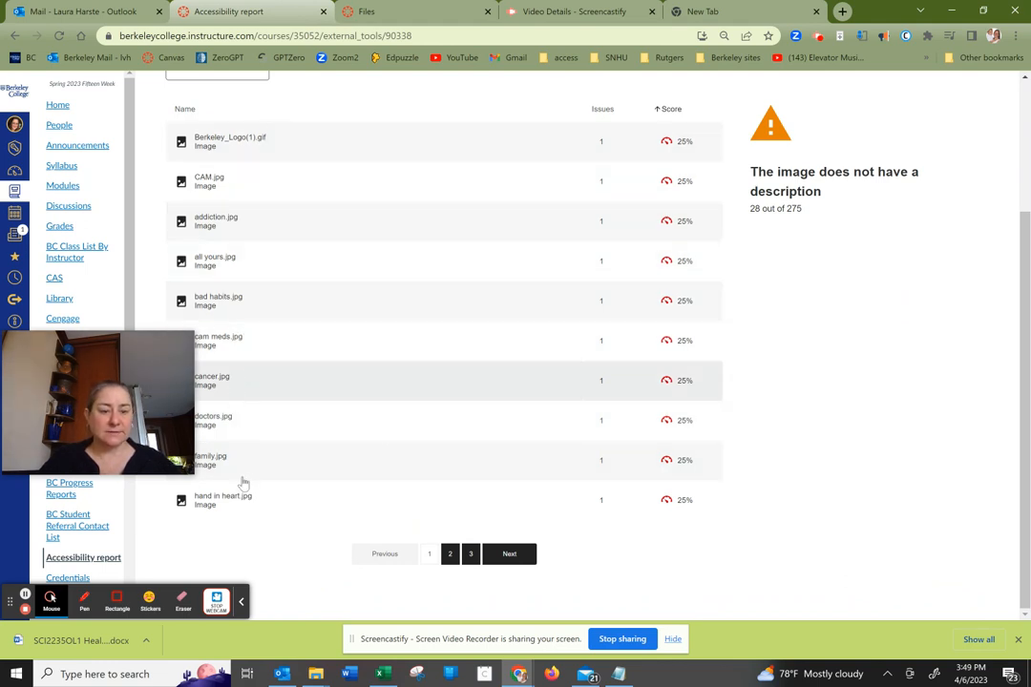
click(450, 555)
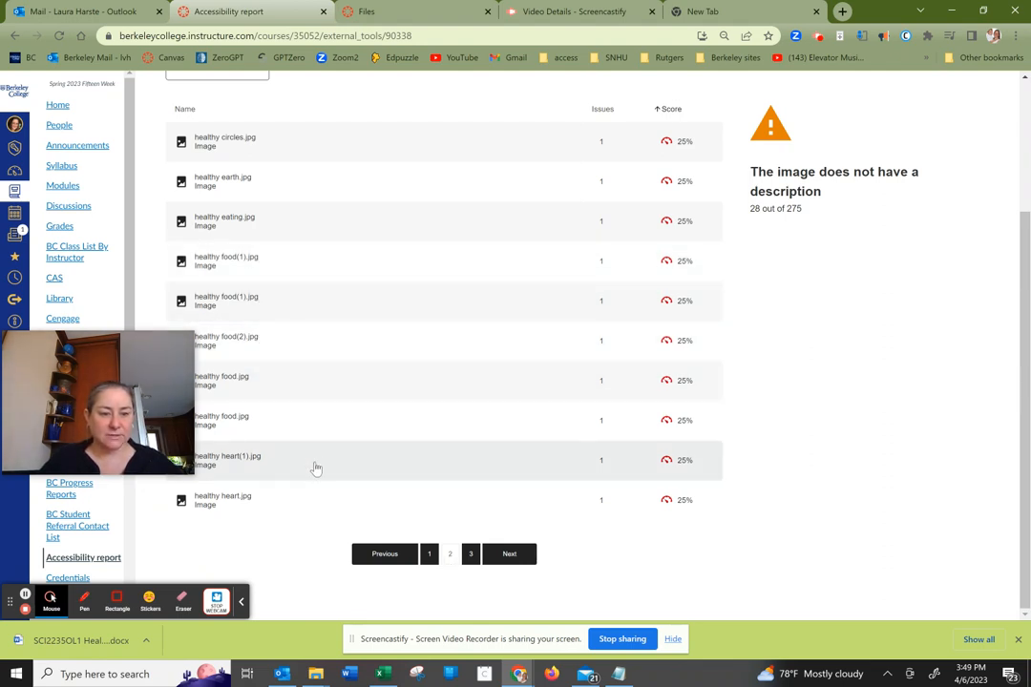
mouse_move(171, 350)
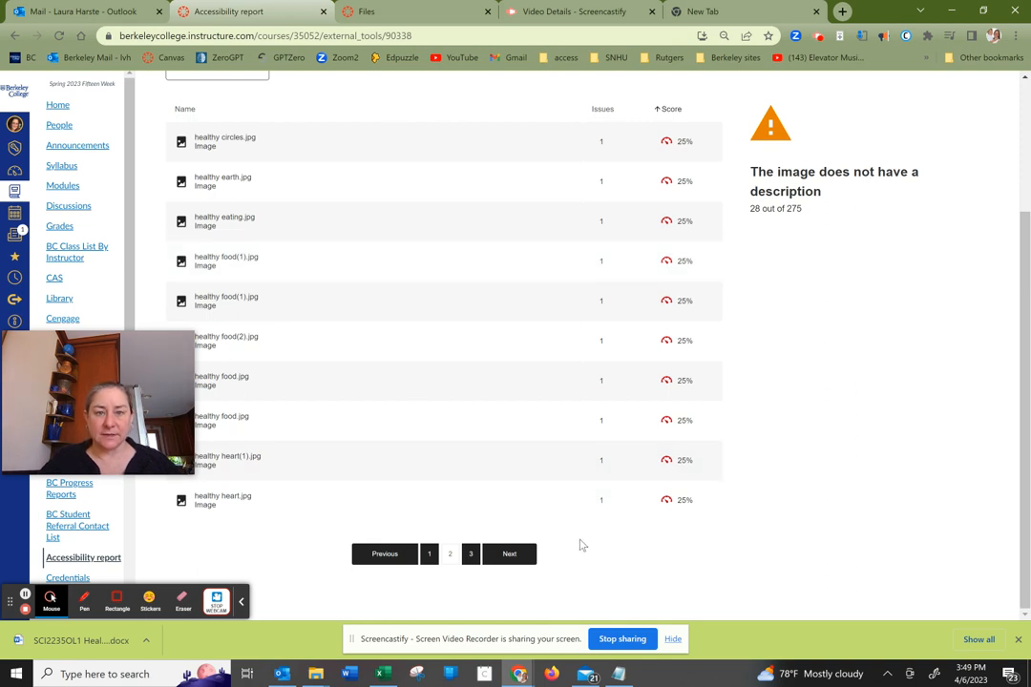
- In the course files, open addiction.jpg's accessibility feedback and draft a description of a human head full of drugs with the image's wording
click(423, 11)
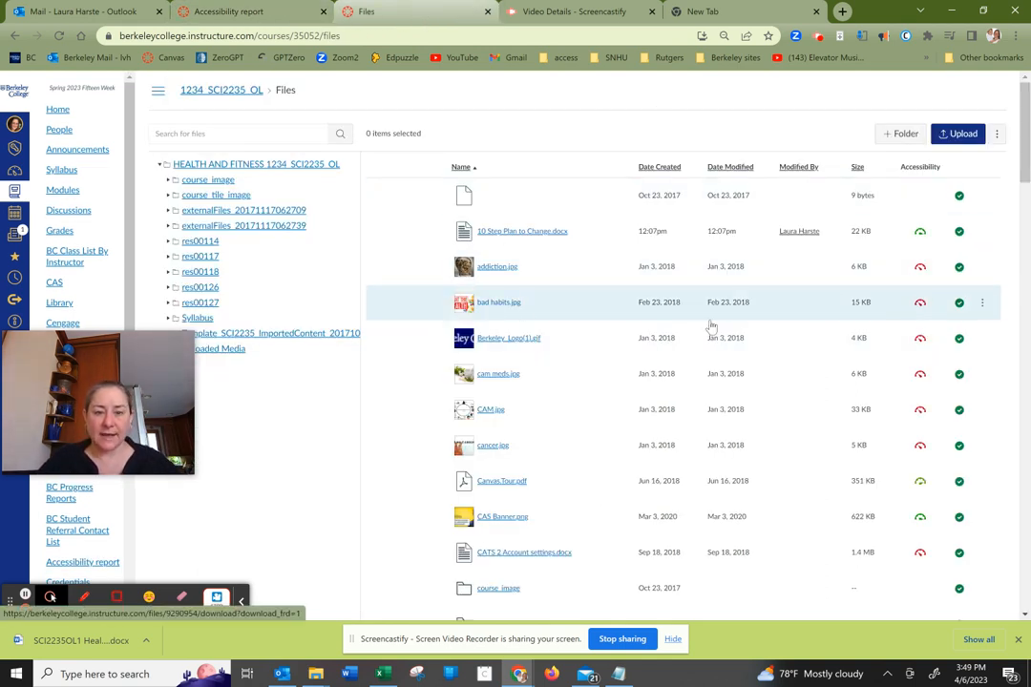
click(921, 270)
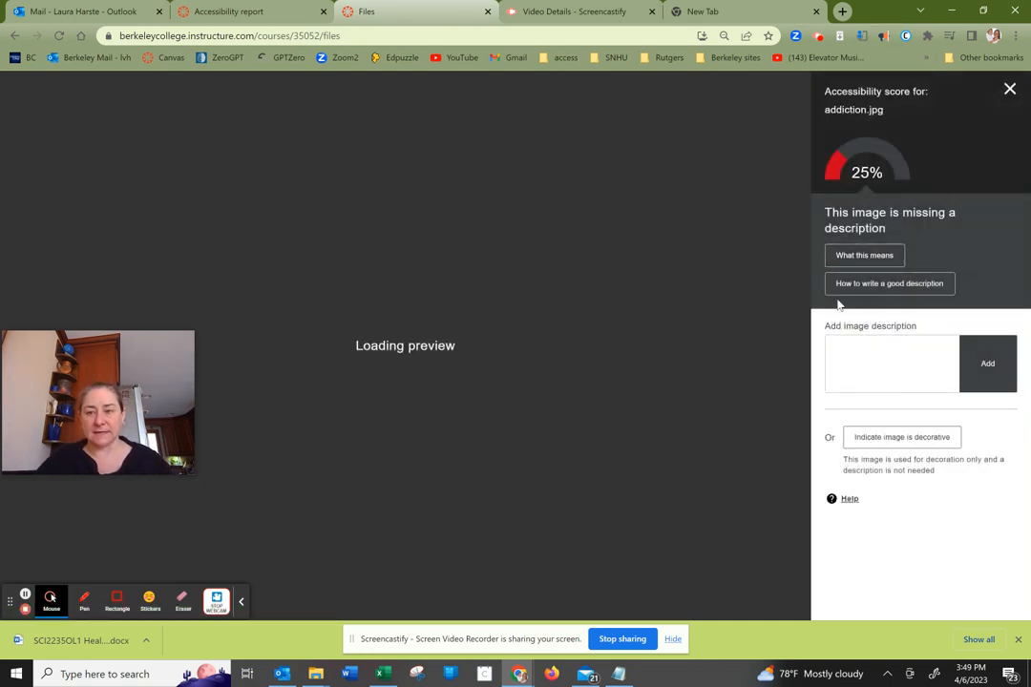
click(871, 350)
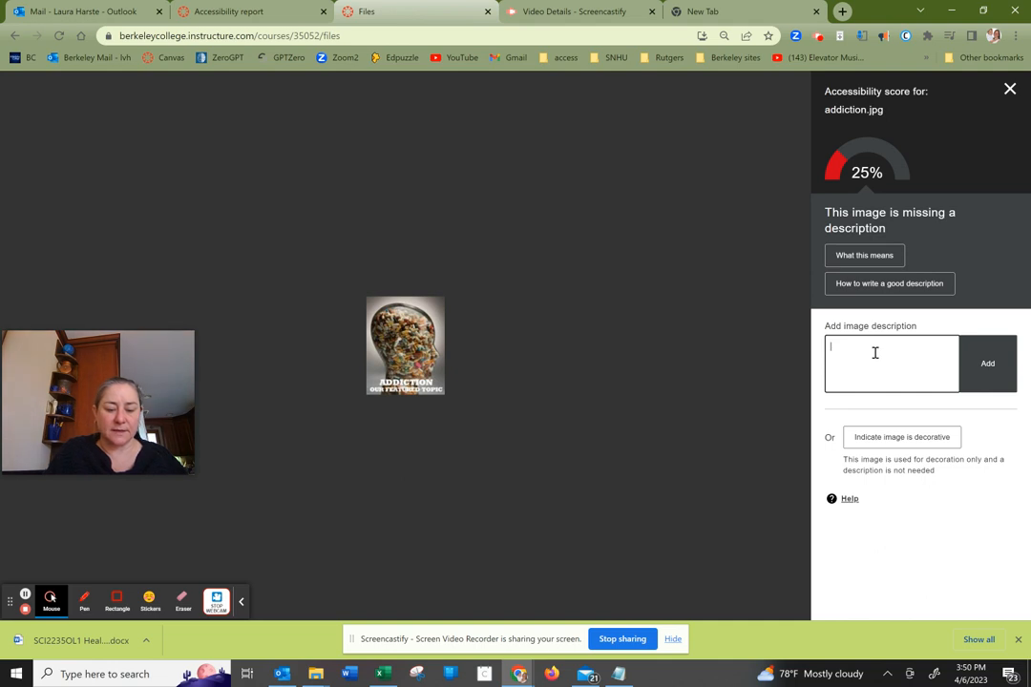
text(Human jead full of drugs with words saying Addic)
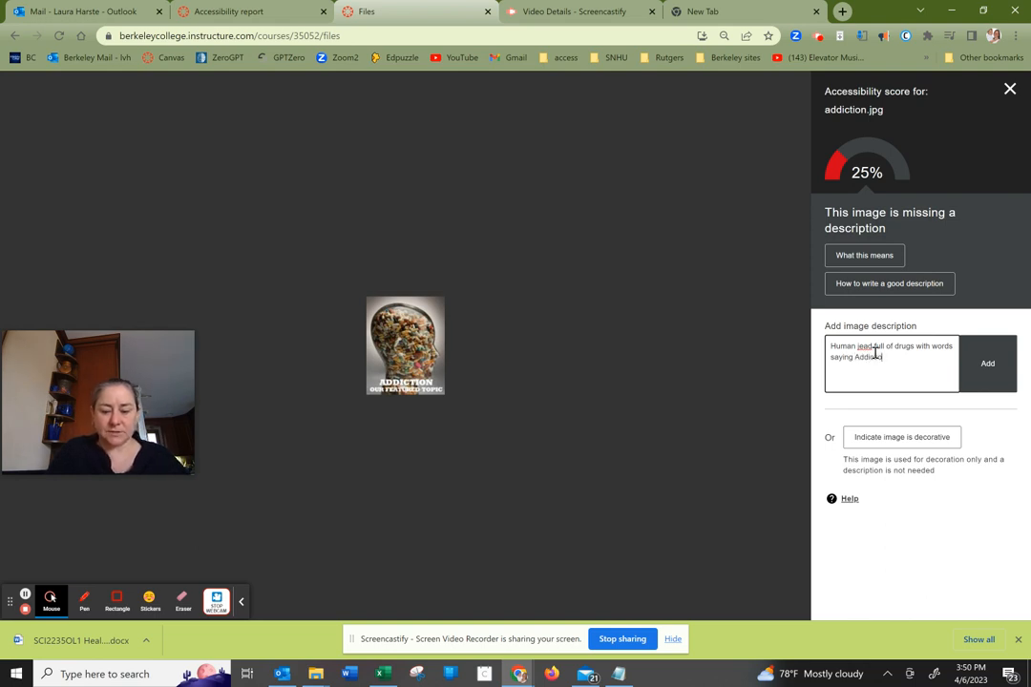
text(tion Our fe)
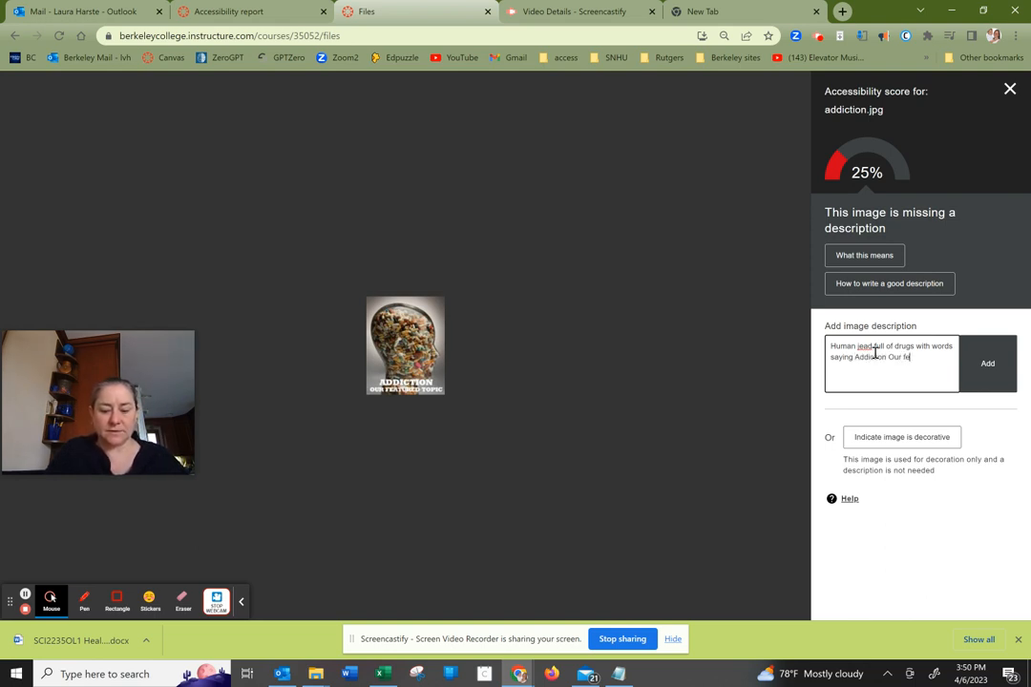
text(ature top)
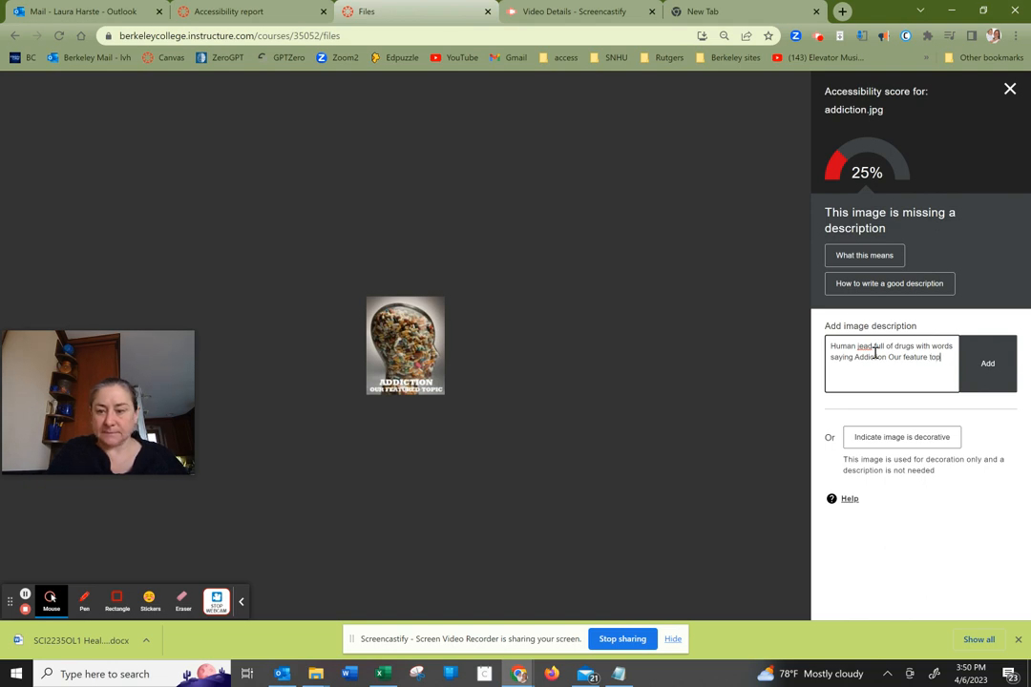
text(is)
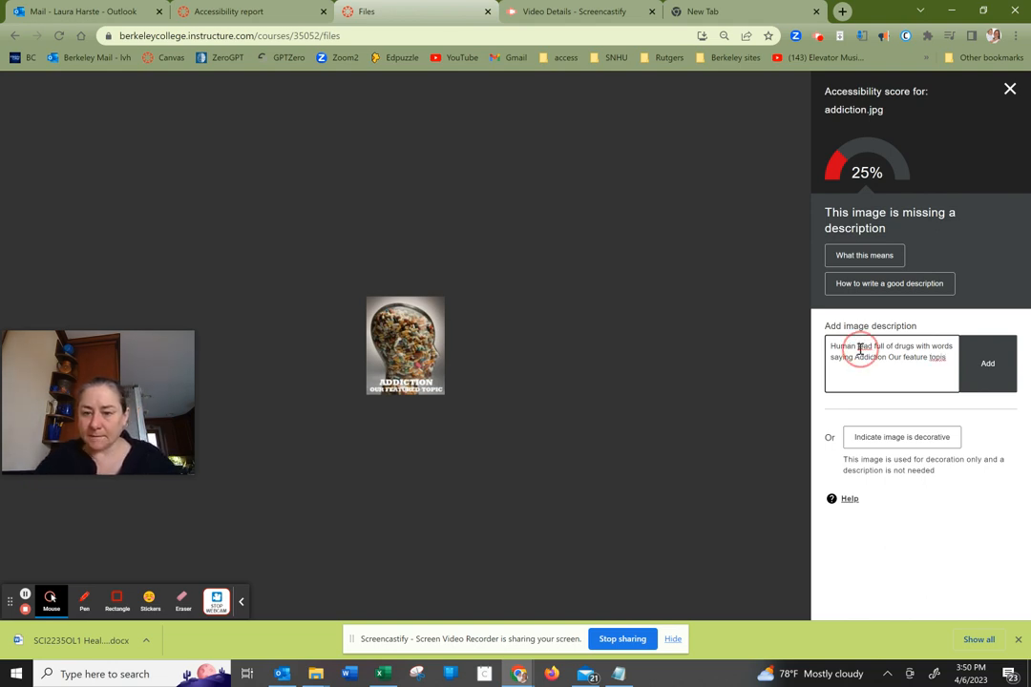
- Correct the misspelled words to "head" and "topic", add the description to addiction.jpg and close its feedback
key(BackSpace)
text(h)
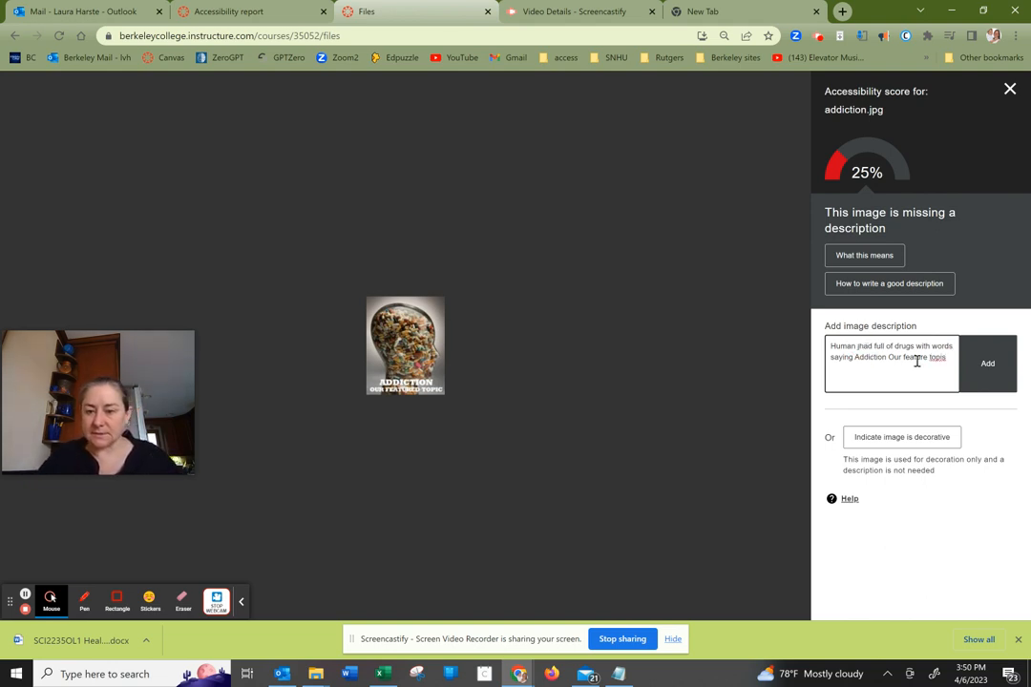
key(BackSpace)
key(BackSpace)
text(he)
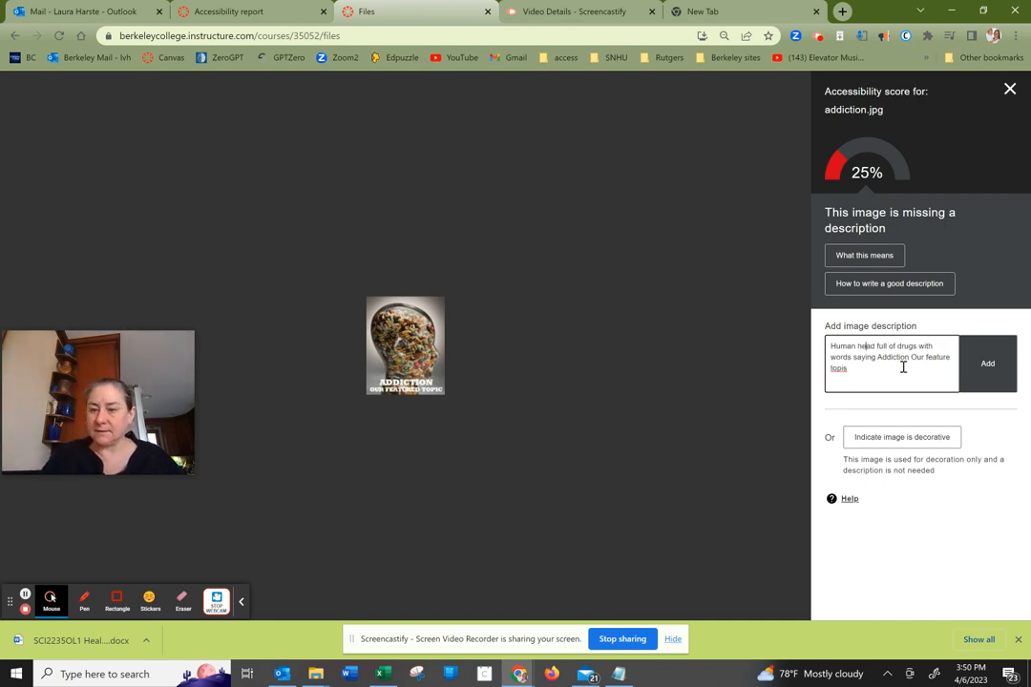
drag(843, 369, 857, 386)
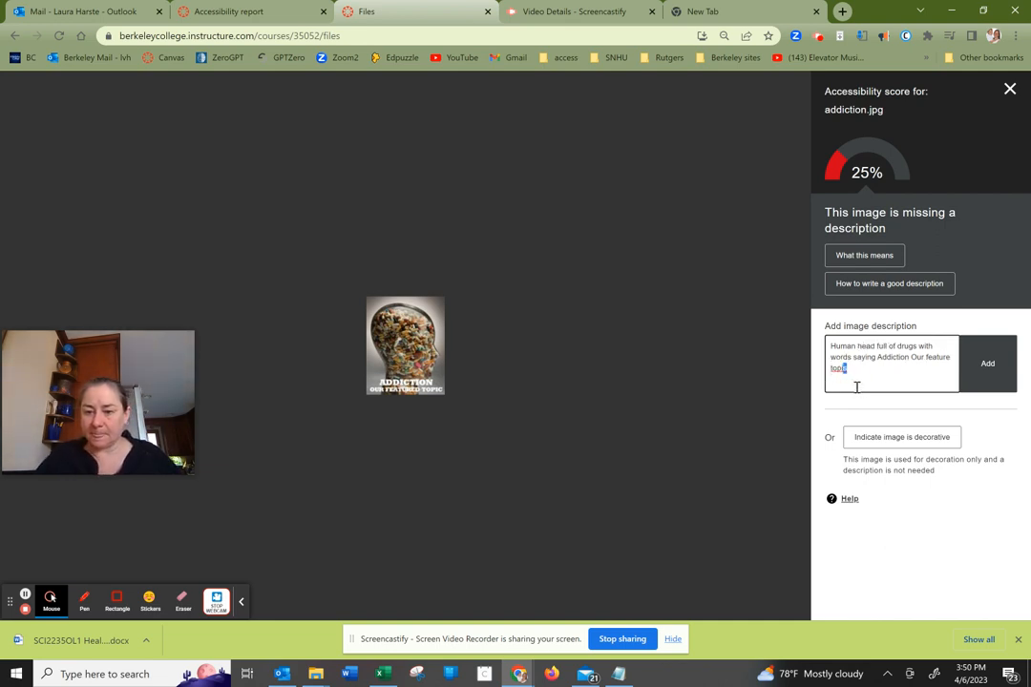
text(c)
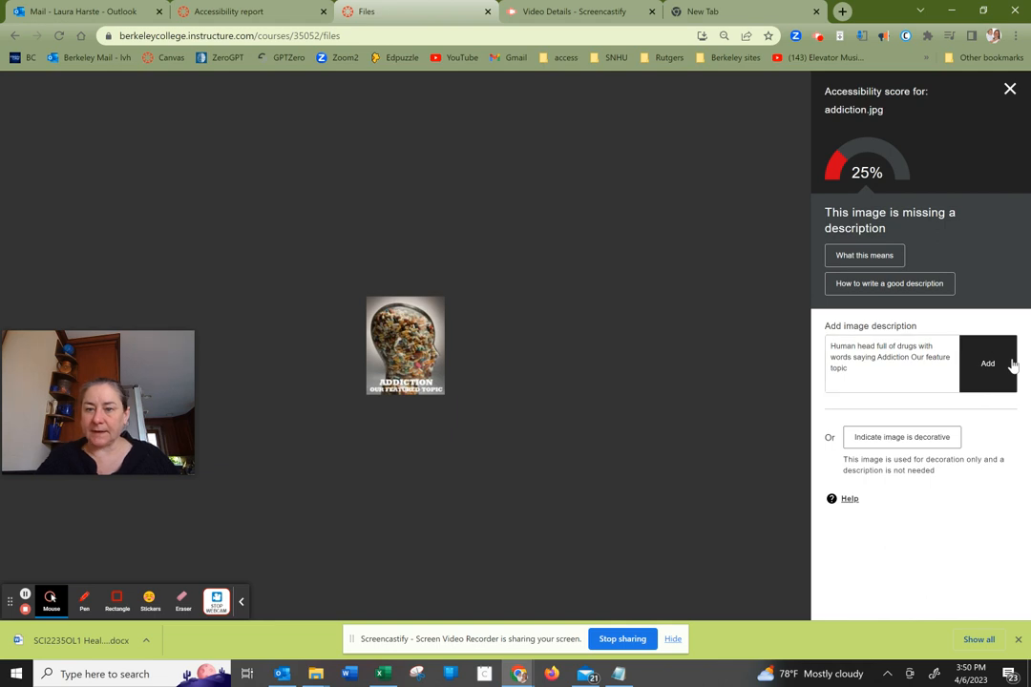
click(1010, 363)
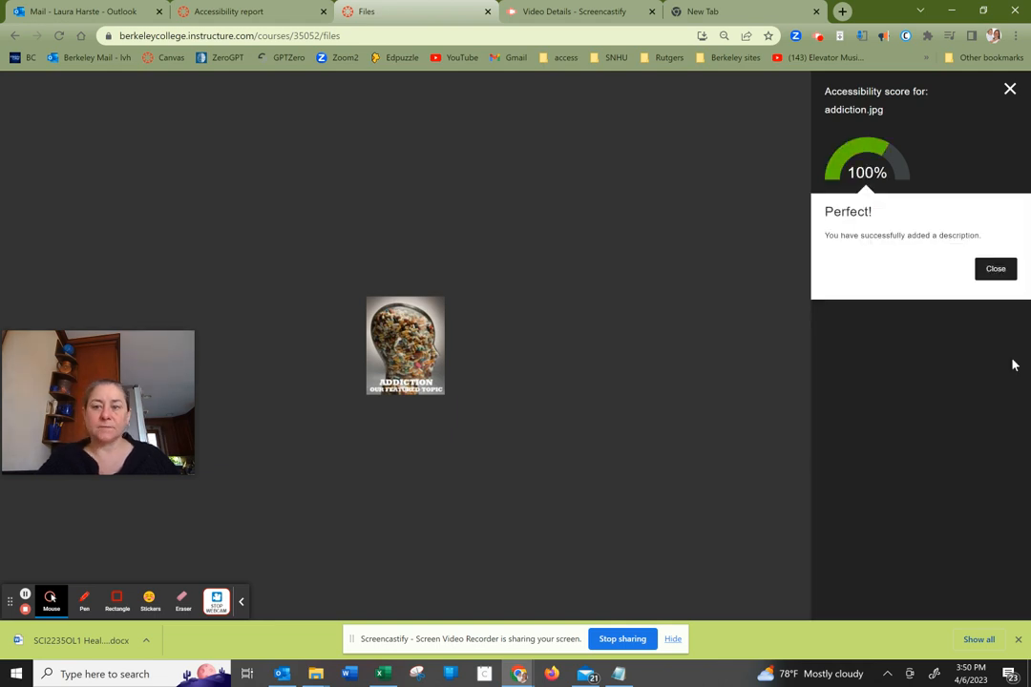
click(1010, 89)
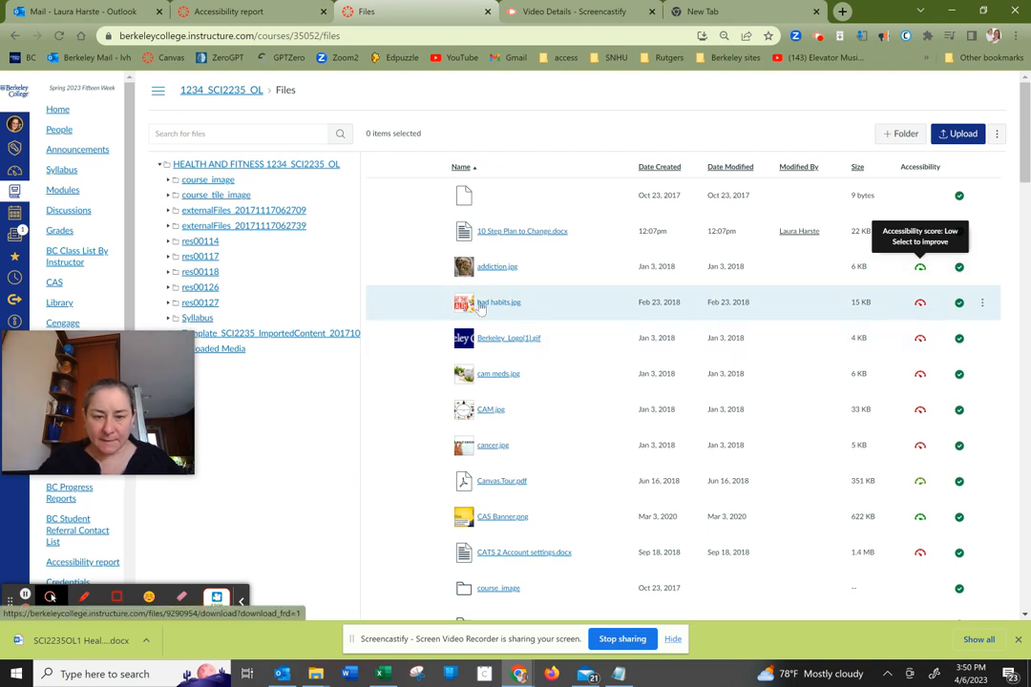
- Add the description "What health? Burger with drugs in it" to bad habits.jpg and close its accessibility feedback
click(920, 305)
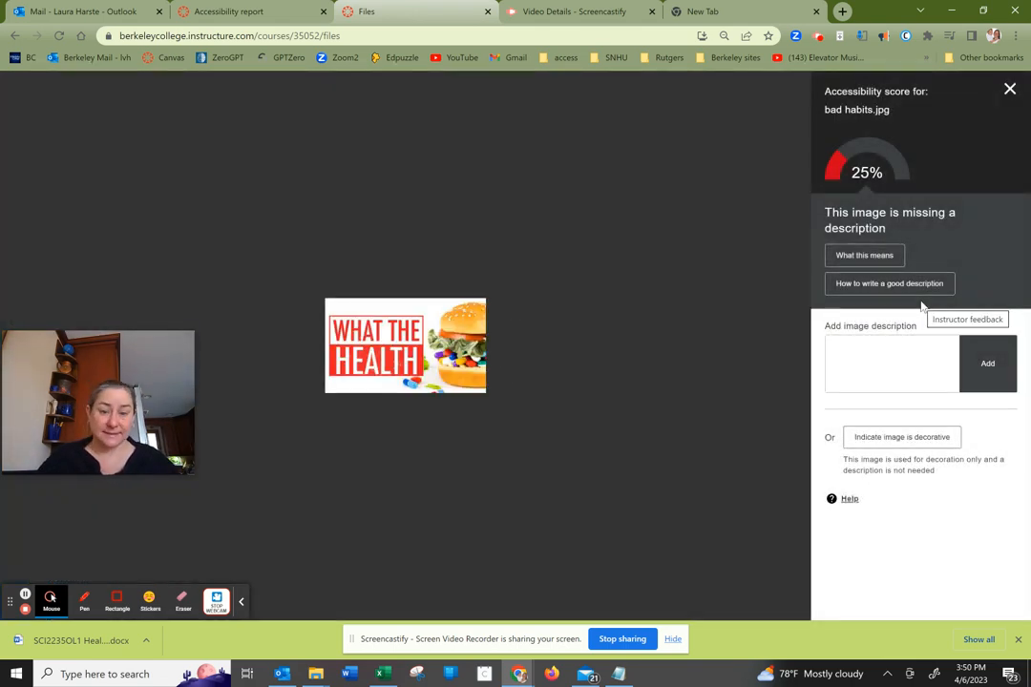
click(849, 345)
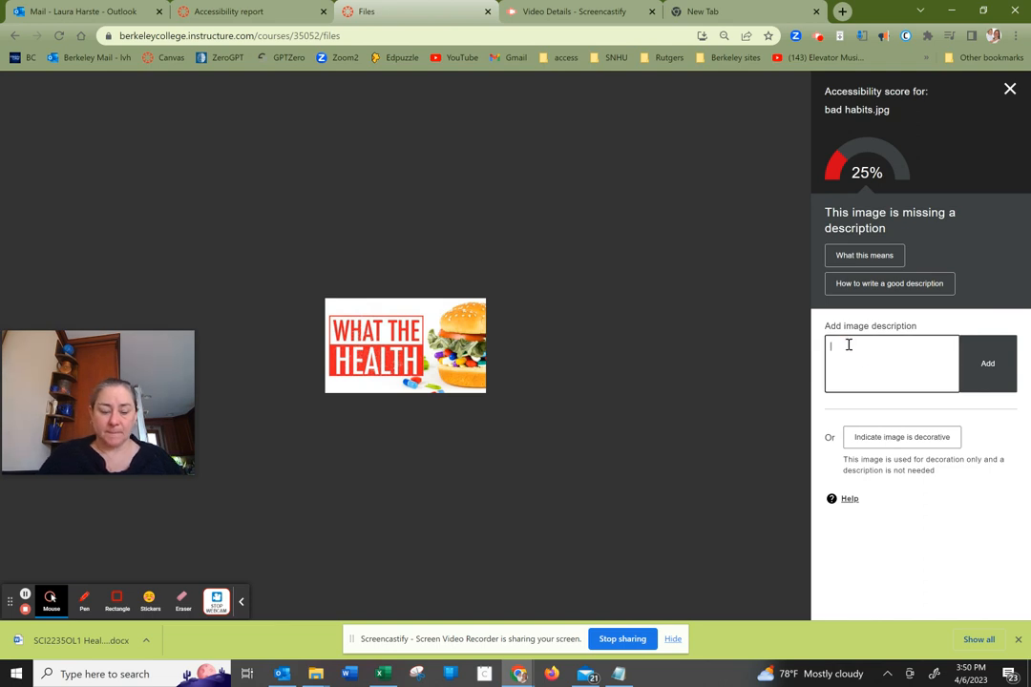
text(What health?)
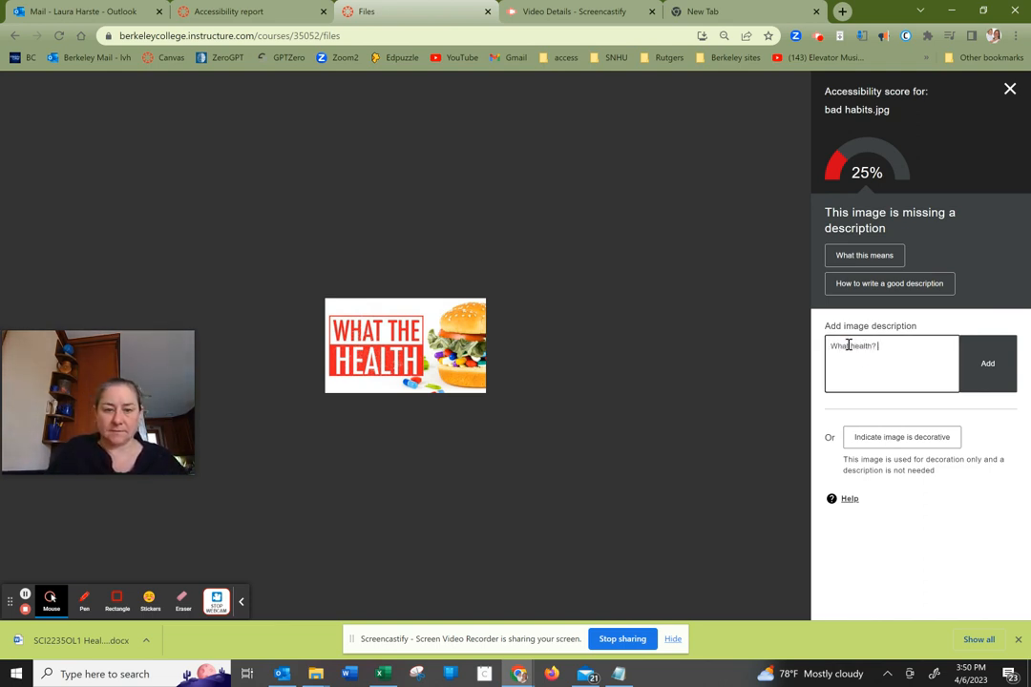
text( Burger with drugs in it)
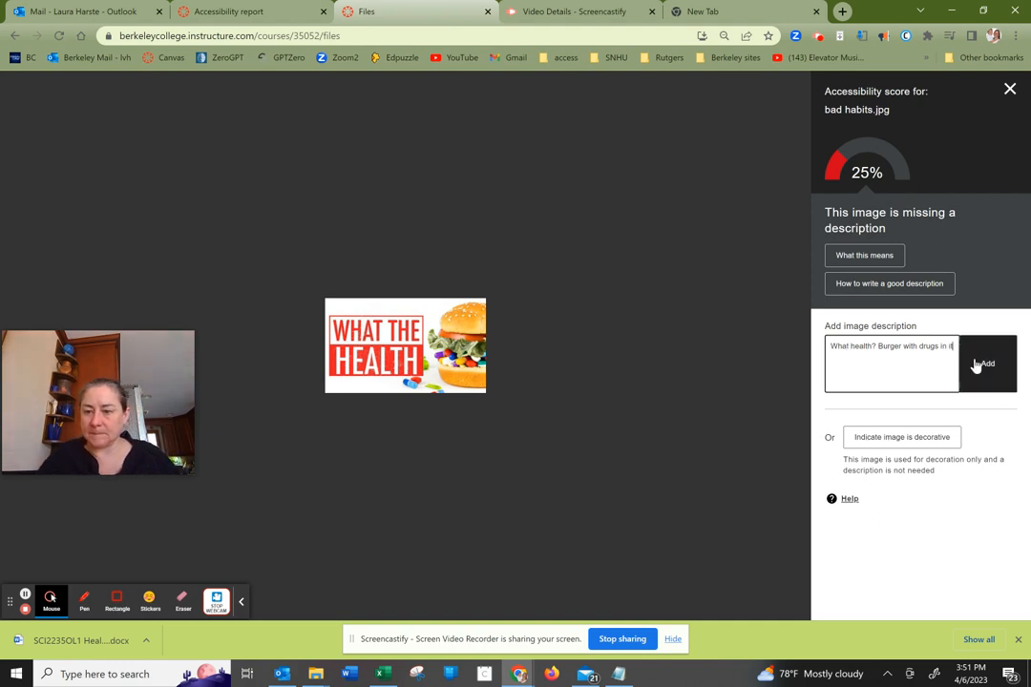
click(983, 361)
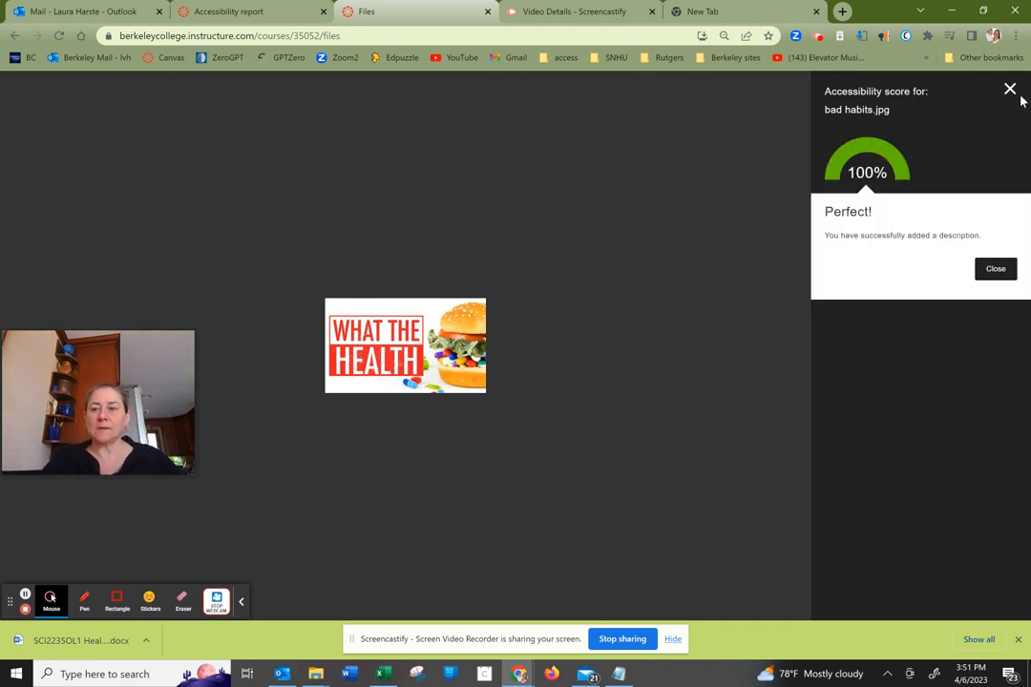
click(1009, 88)
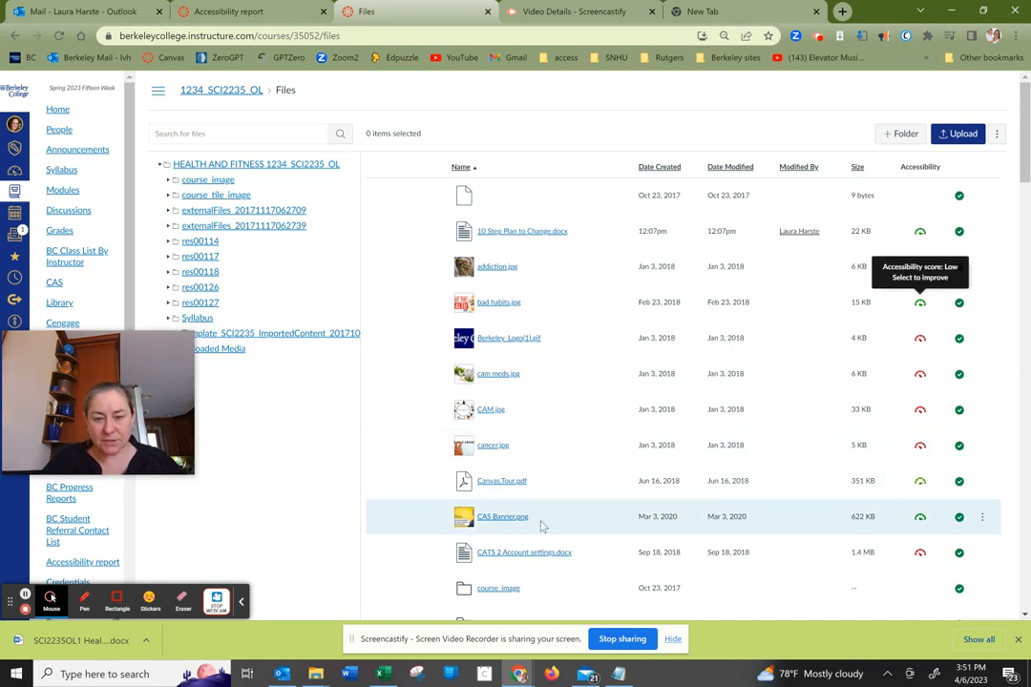
- Mark healthy circles.jpg as a decorative image in its accessibility feedback and close the feedback
drag(1029, 143, 1027, 358)
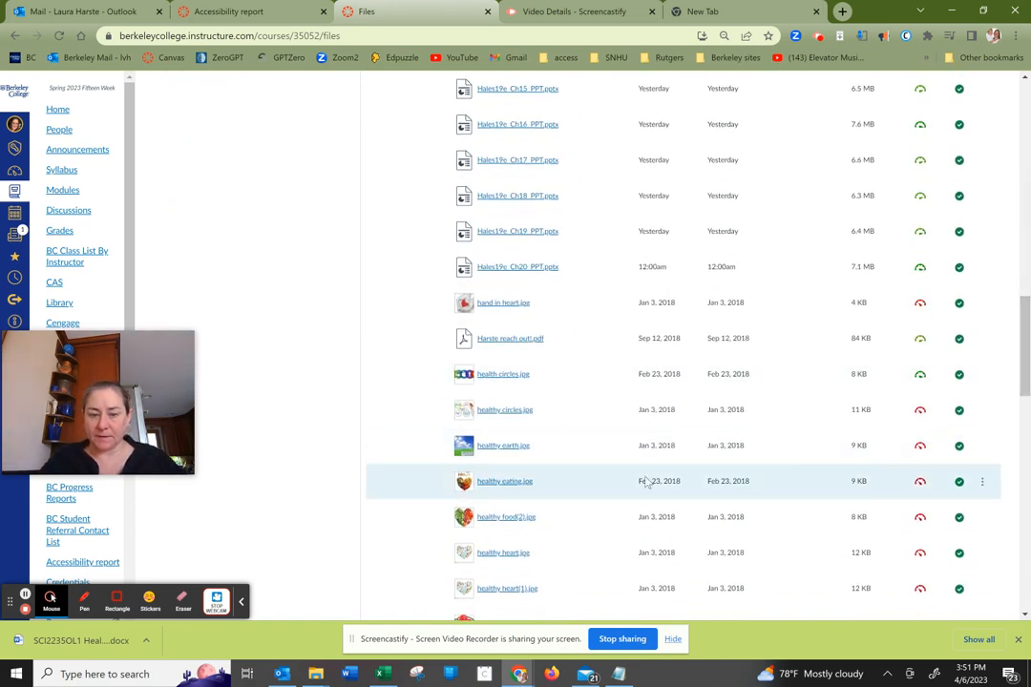
click(983, 412)
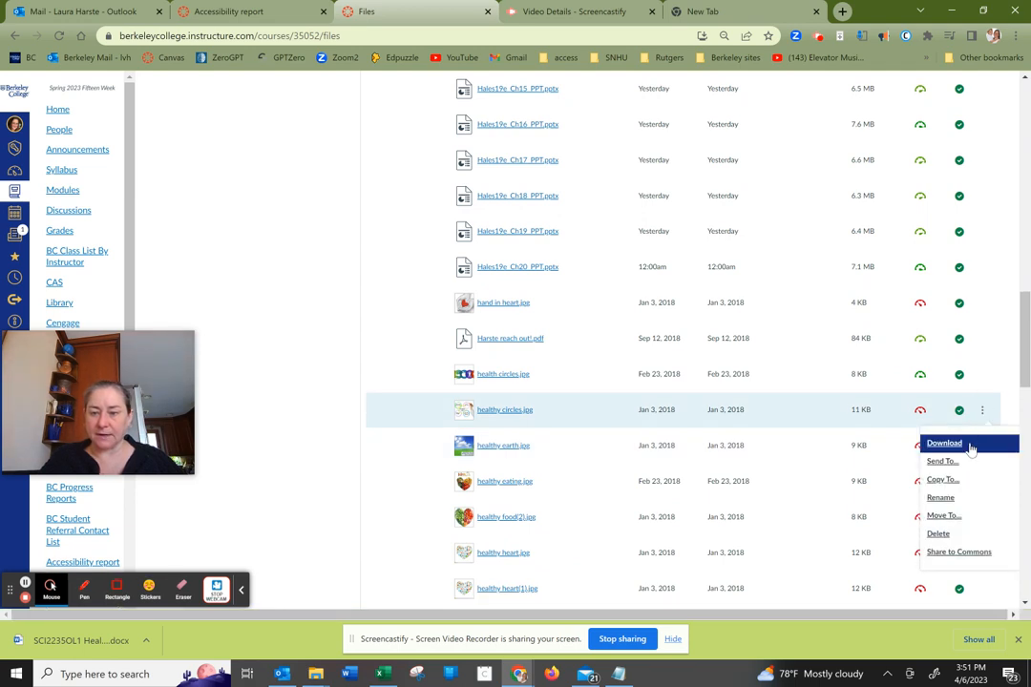
click(921, 412)
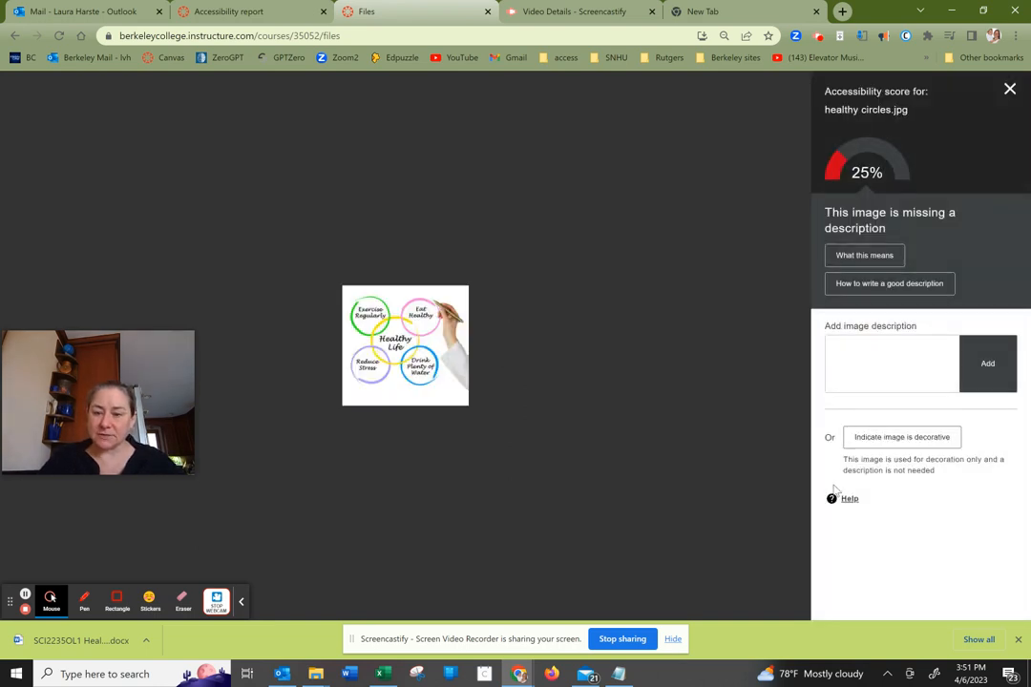
click(891, 436)
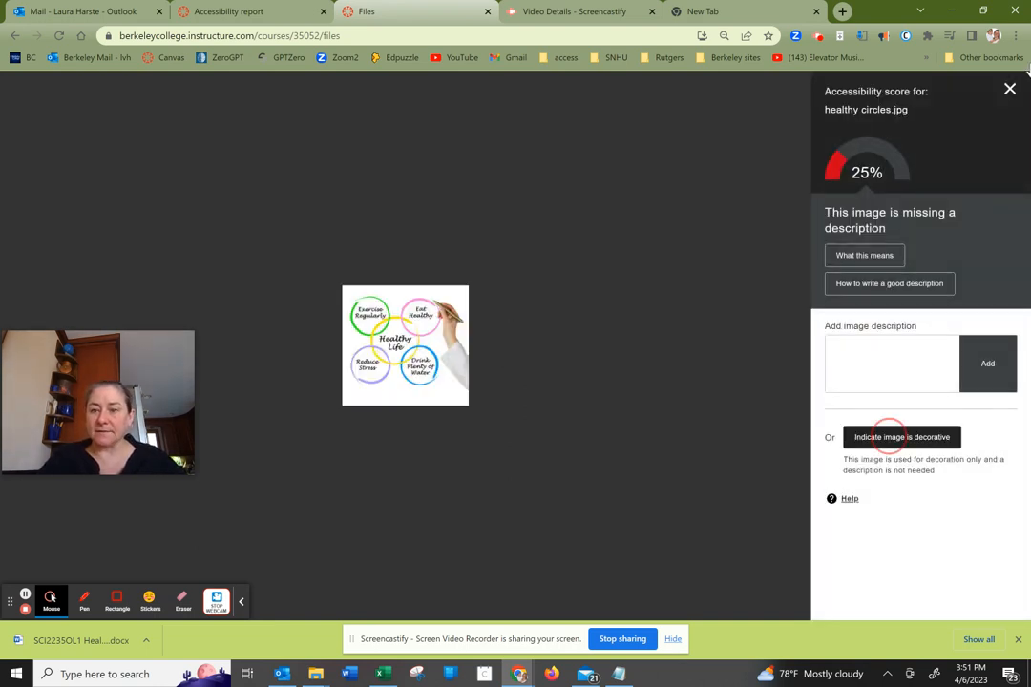
click(1011, 90)
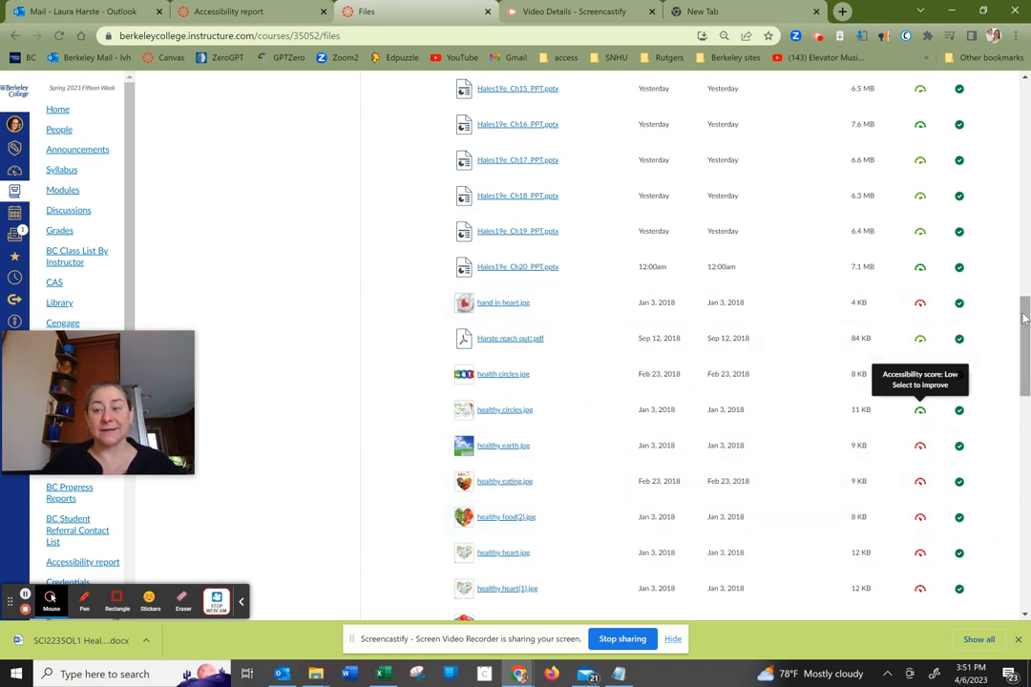
- Open healthy circles.jpg from the accessibility report, check its accessibility feedback and close it
click(264, 21)
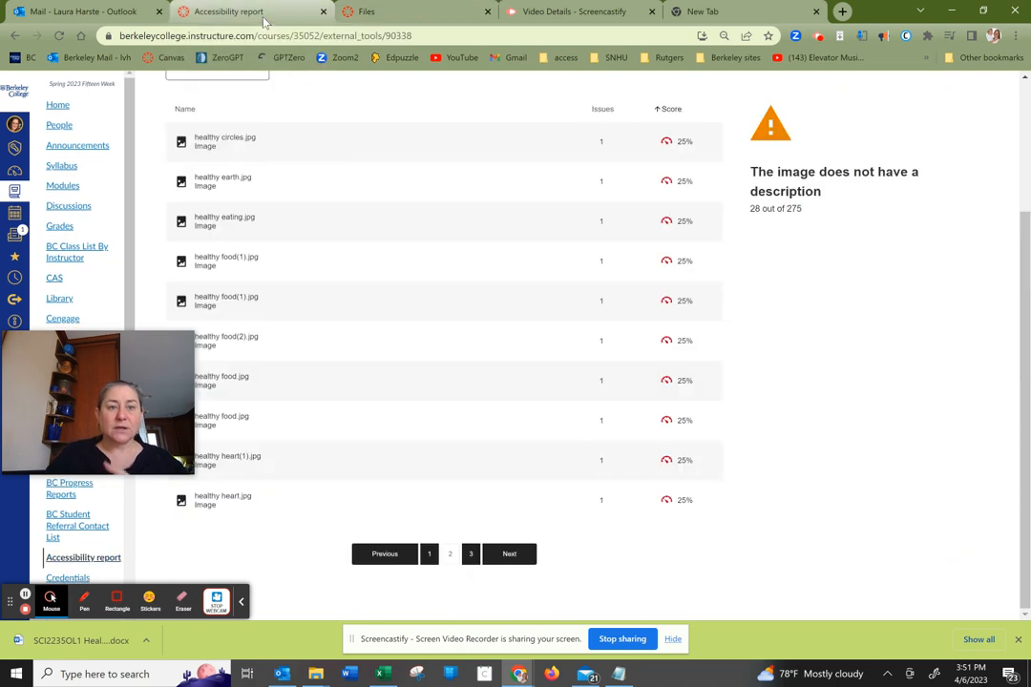
click(667, 142)
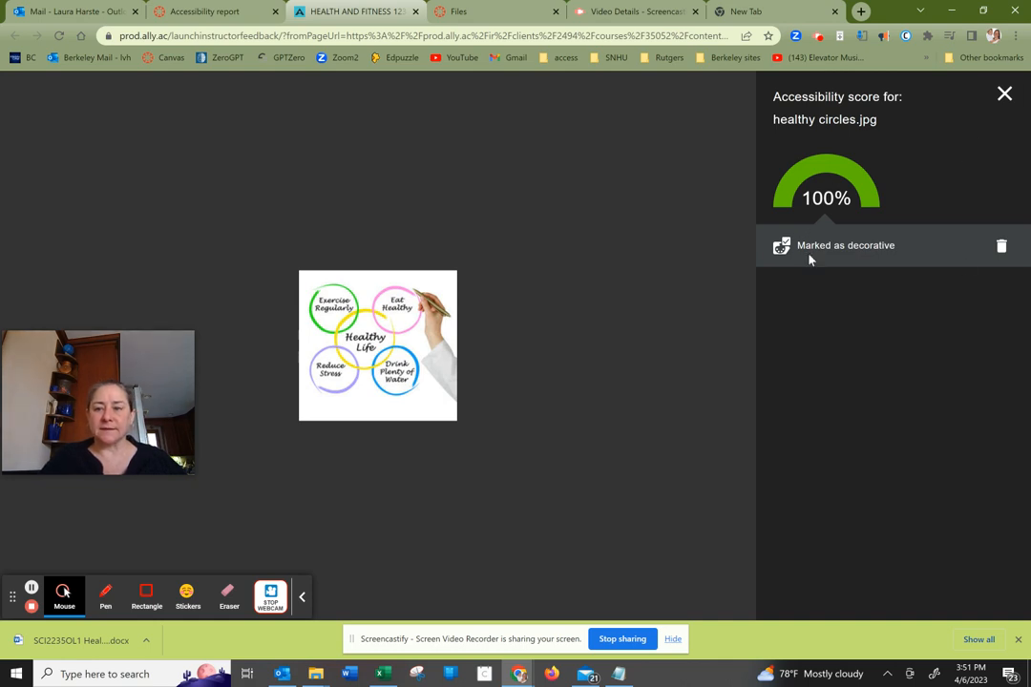
click(1004, 93)
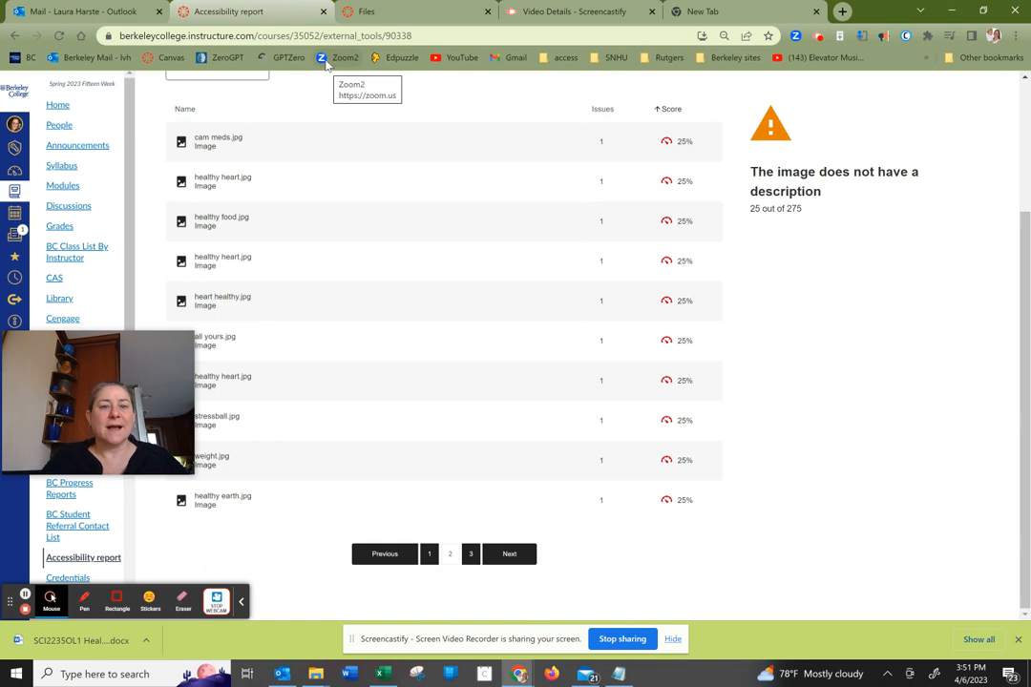
- Return to the course files, look inside the res00114 folder and its embedded subfolder, and go back up to res00114
click(397, 13)
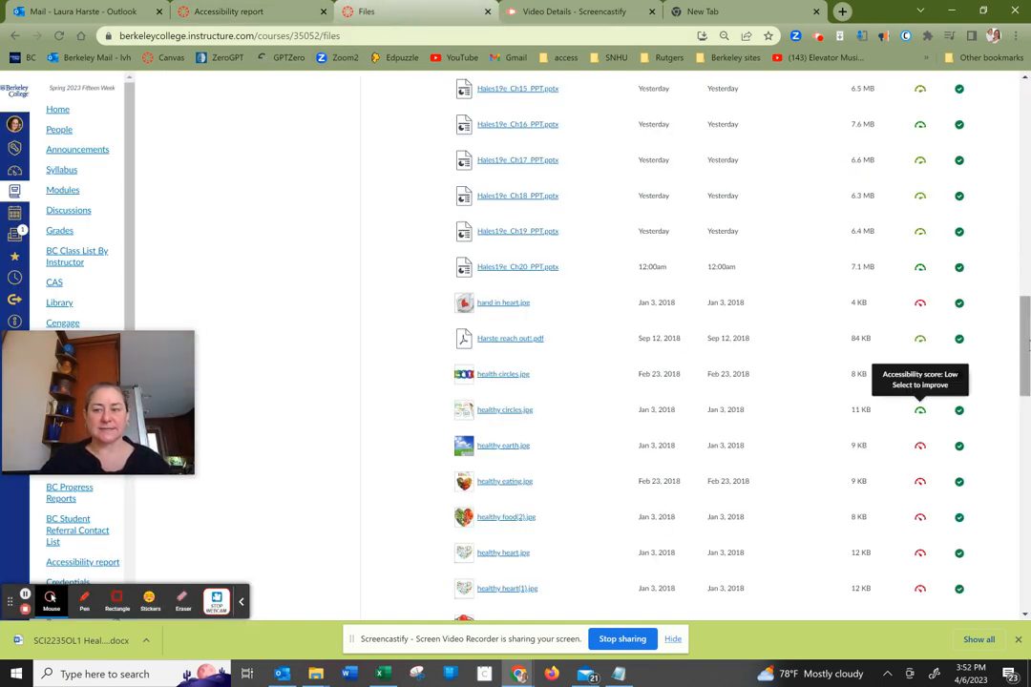
drag(1028, 348, 1026, 391)
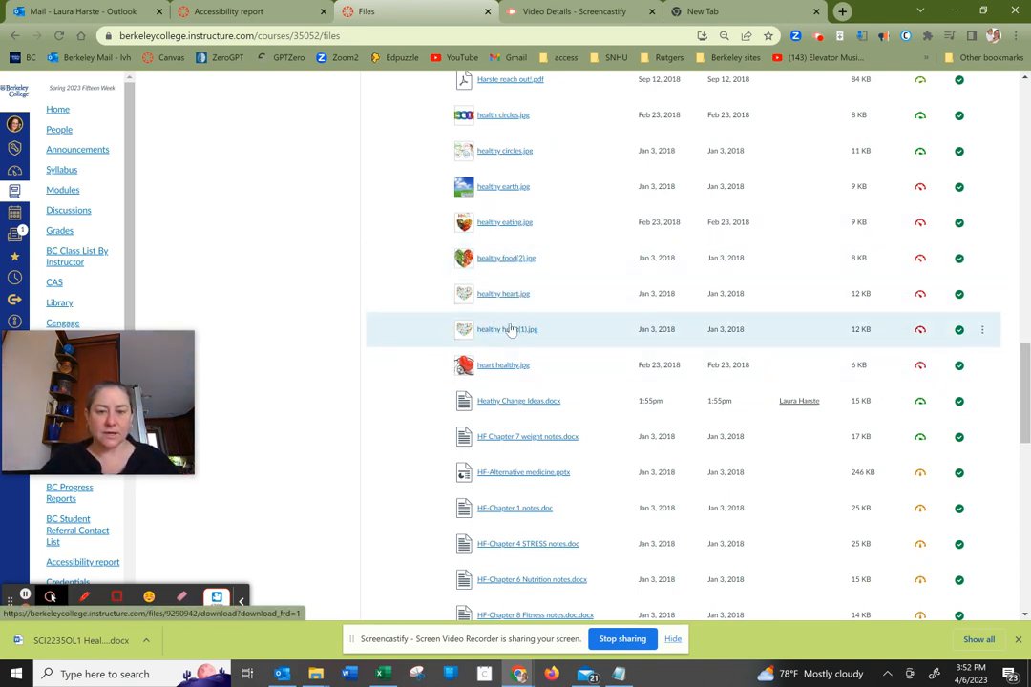
drag(1022, 423, 1026, 606)
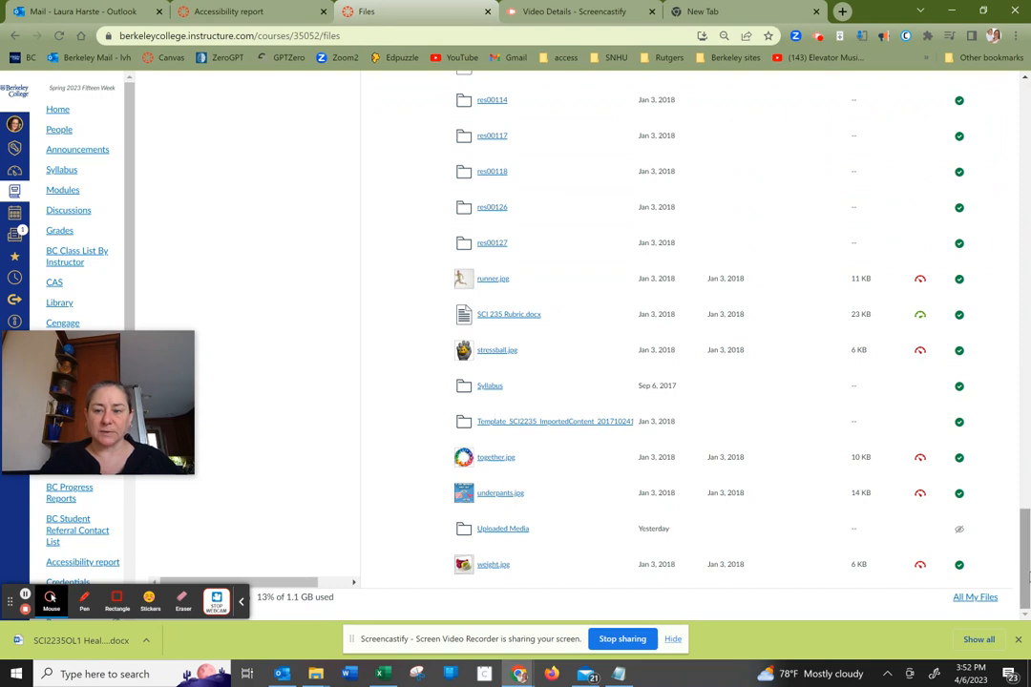
drag(1026, 565, 1025, 498)
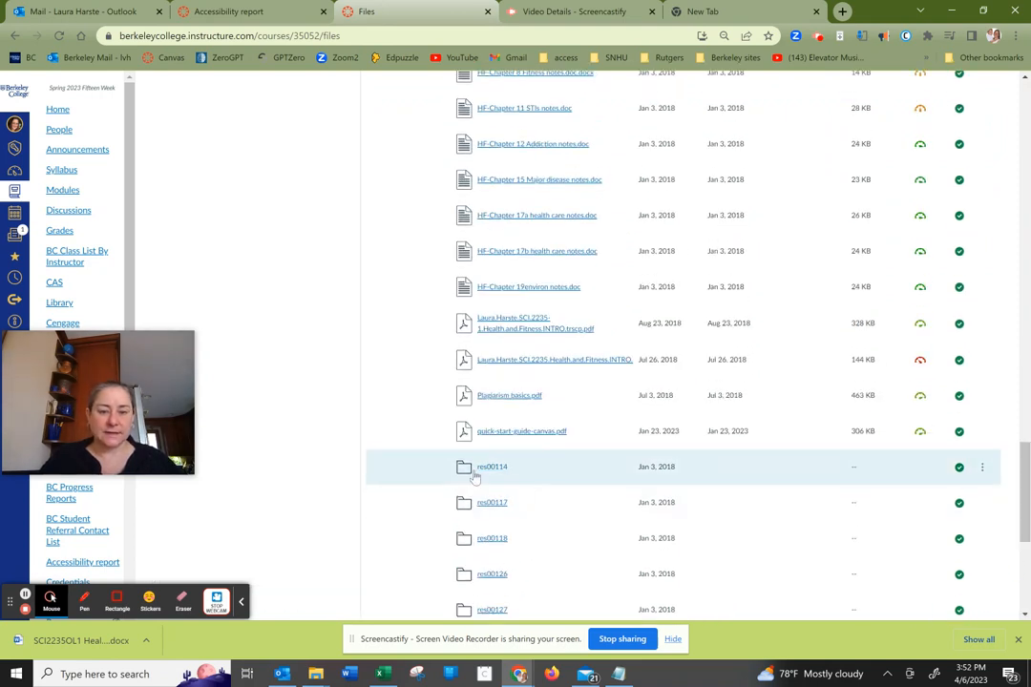
click(496, 467)
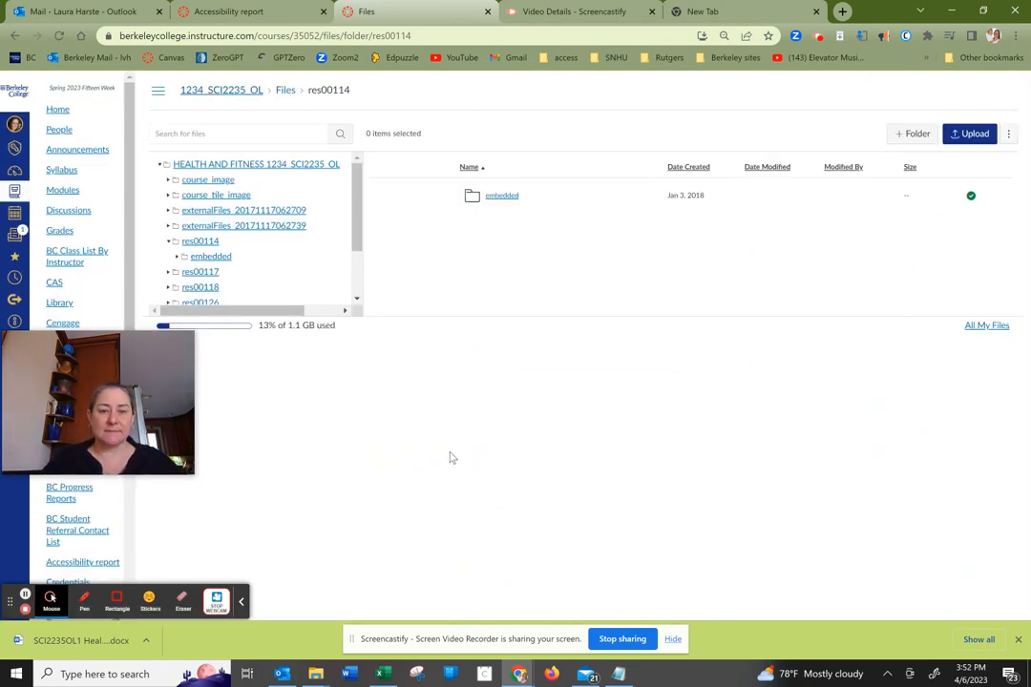
click(513, 198)
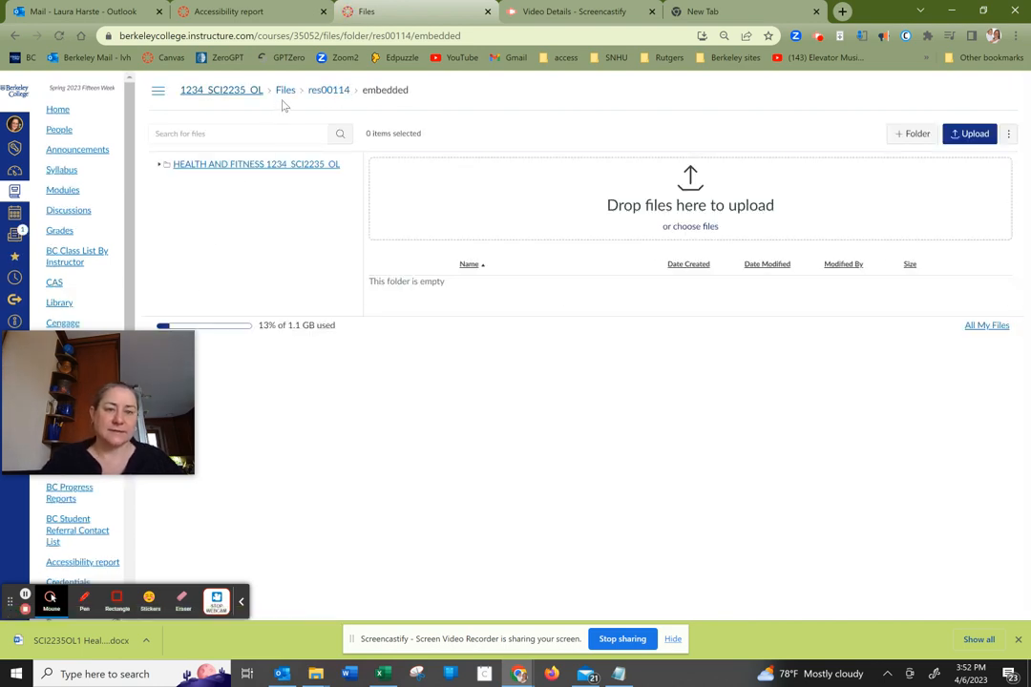
click(338, 93)
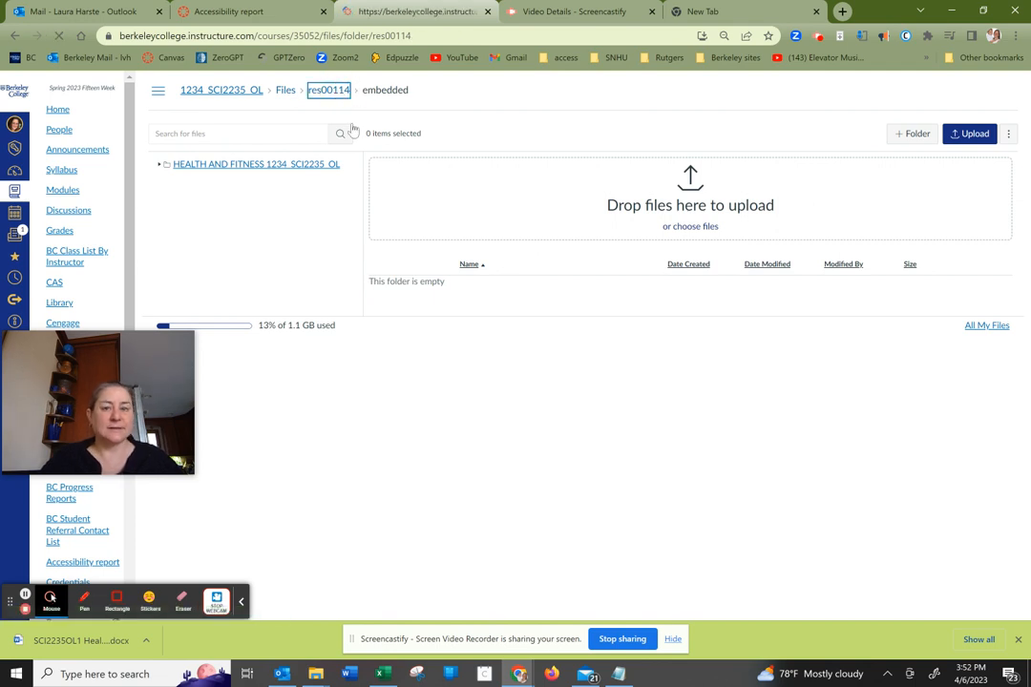